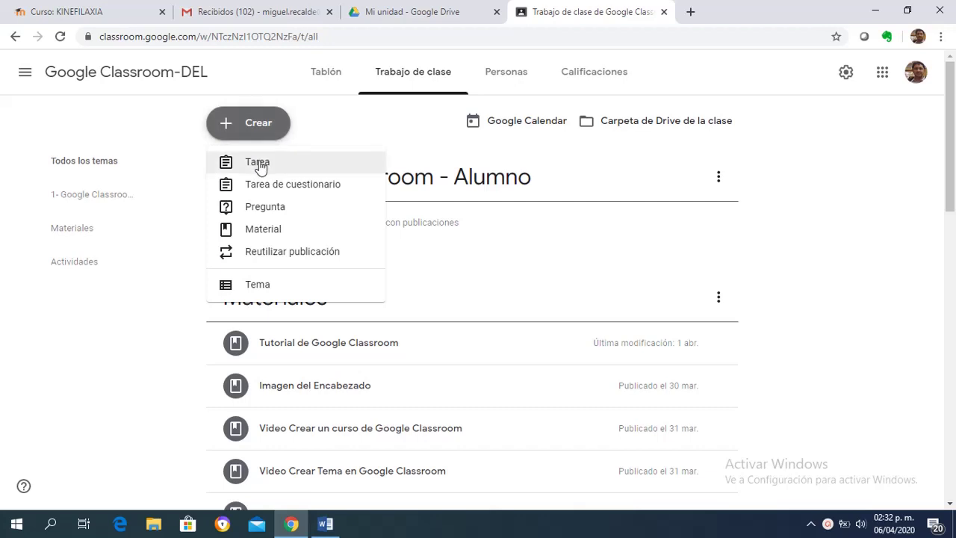
Create a new assignment and title it "Encuesta a participantes del curso Google Classroom", copying the heading from the Word document.
click(259, 164)
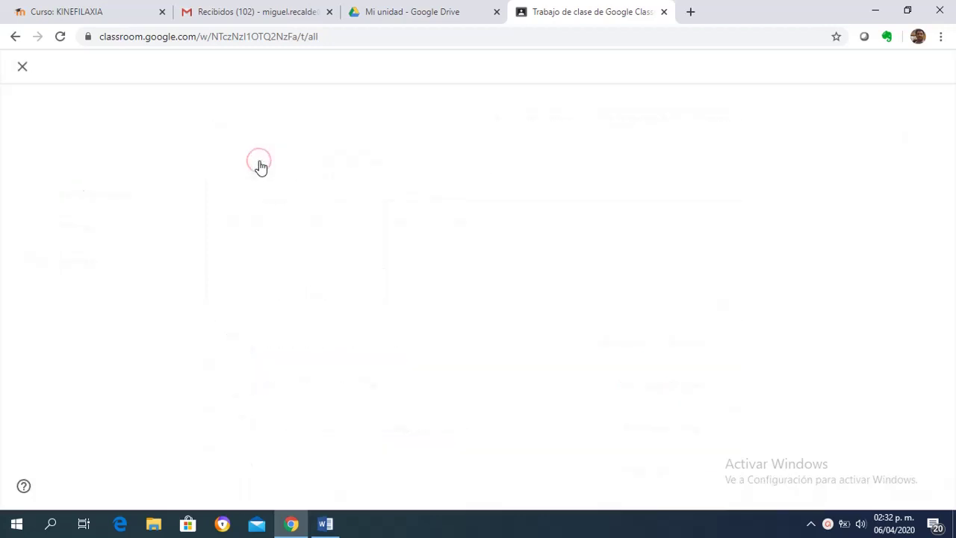
click(325, 524)
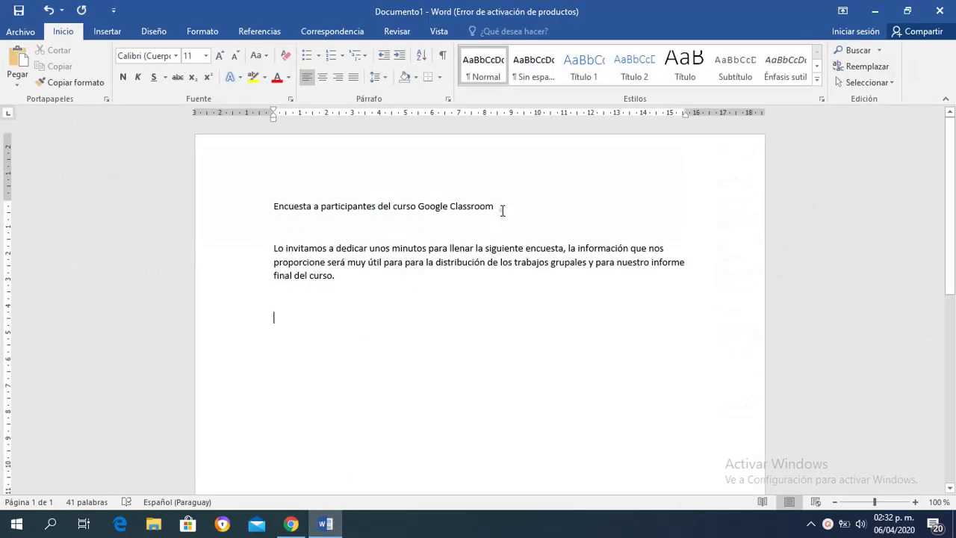
drag(502, 211, 273, 214)
key(ctrl+c)
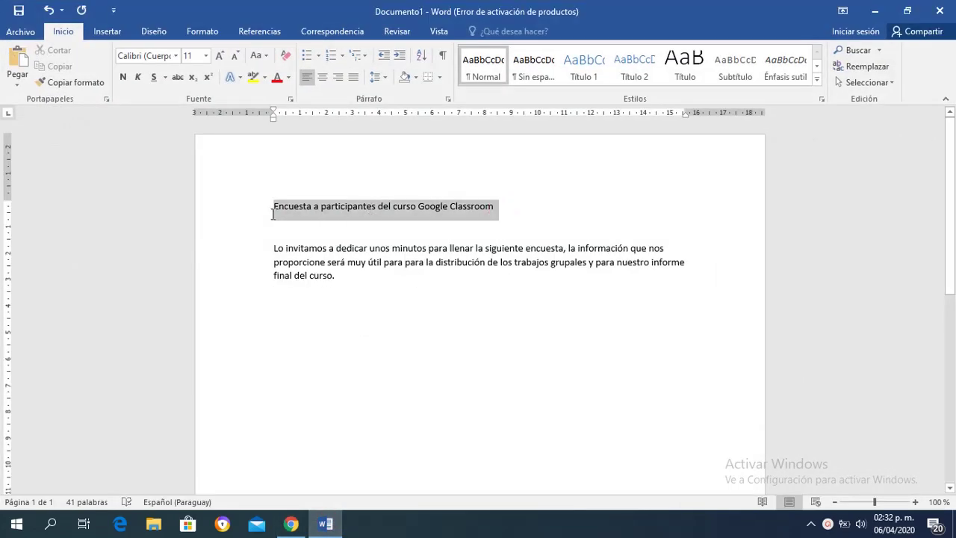
click(292, 523)
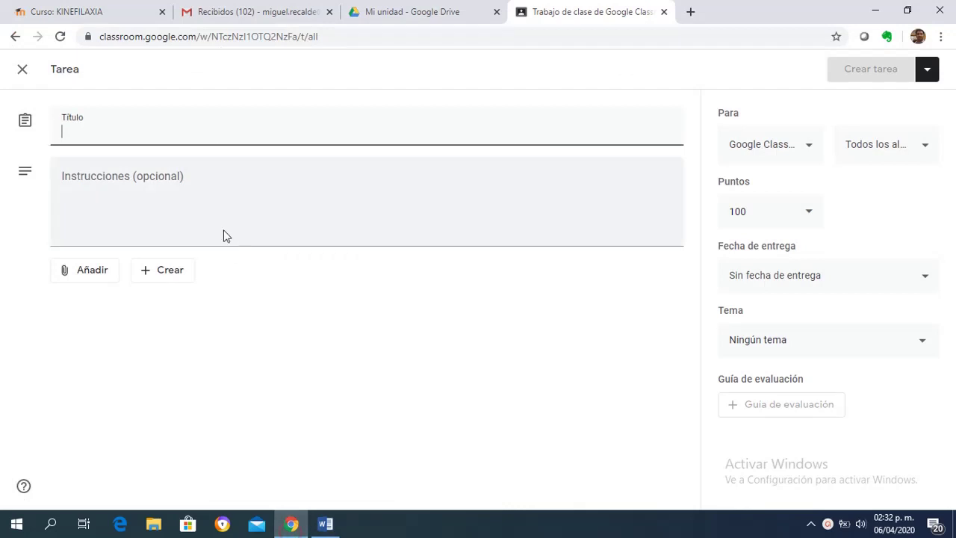
key(ctrl+v)
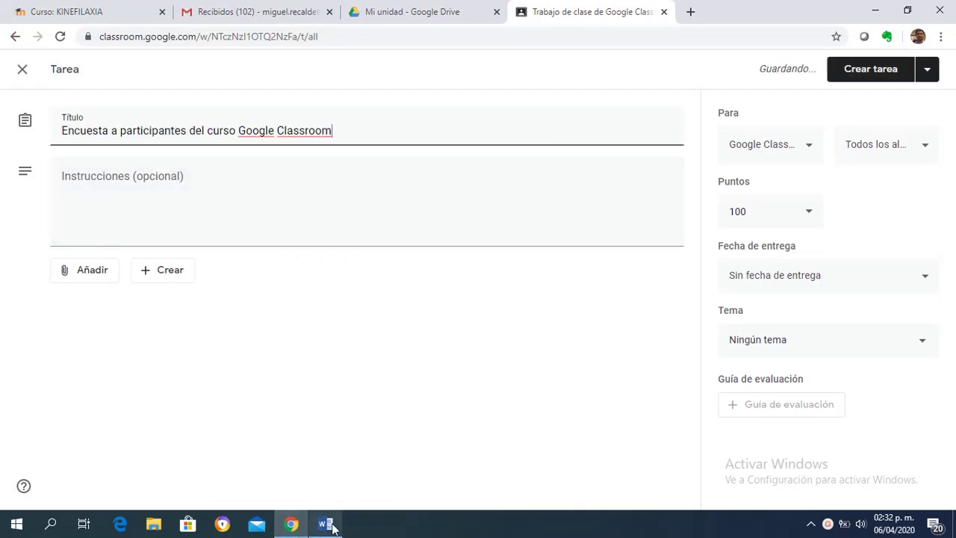
Fill in the assignment's instructions with the invitation paragraph "Lo invitamos a dedicar unos minutos…" copied from the Word document.
click(329, 525)
click(324, 301)
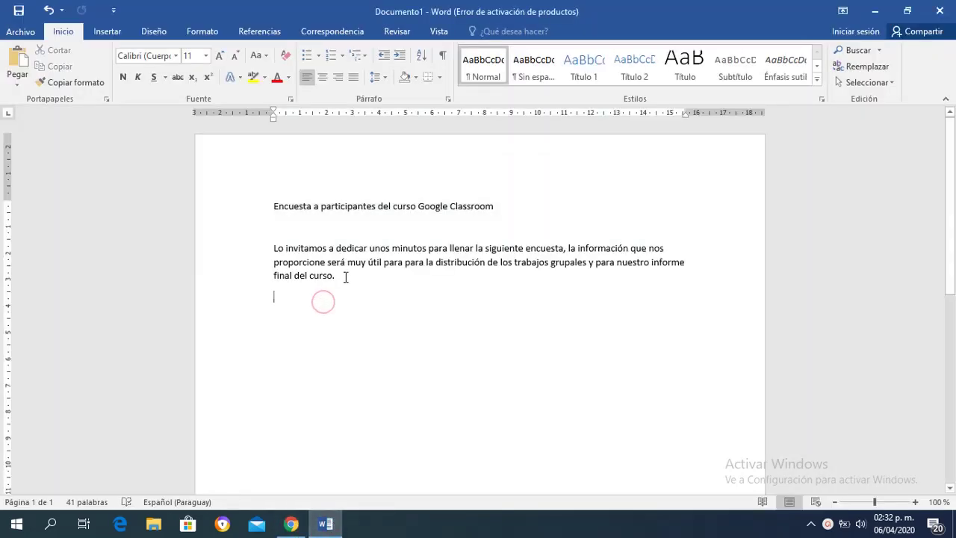
drag(343, 278, 281, 257)
key(ctrl+c)
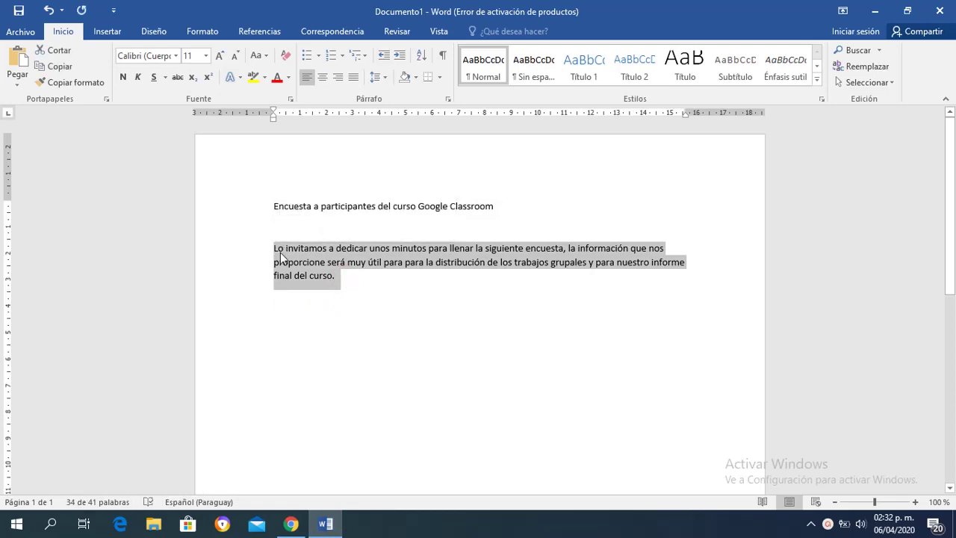
click(291, 524)
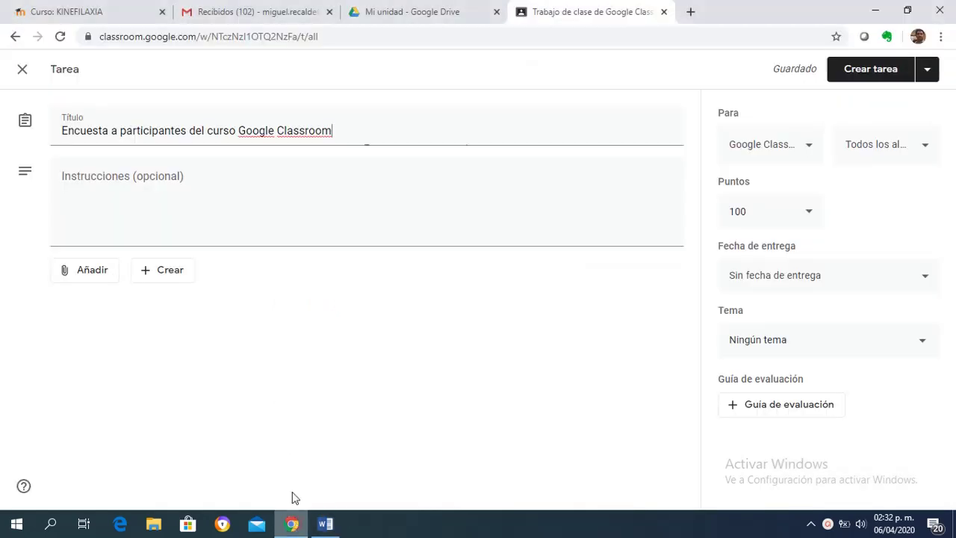
click(170, 197)
key(ctrl+v)
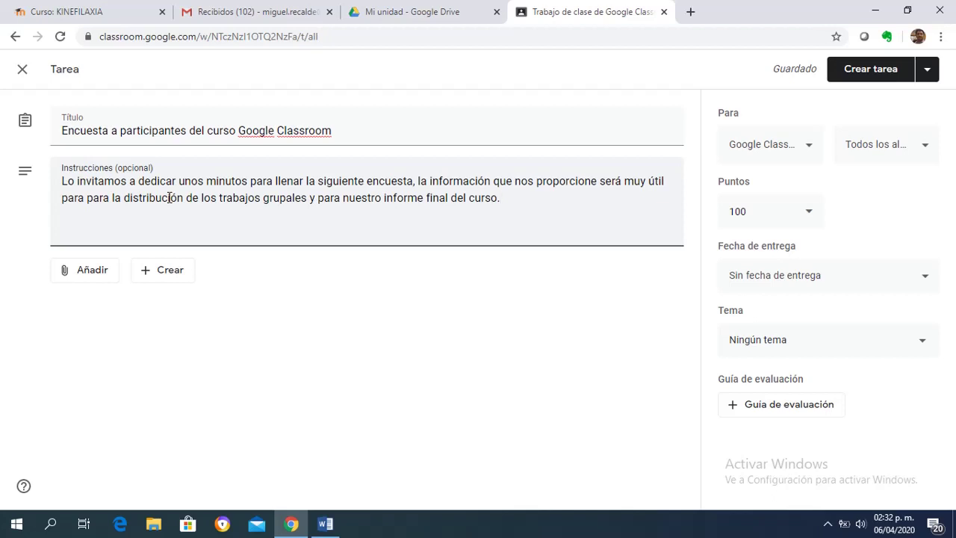
Create a blank form for the assignment and select all questions of the survey "Encuesta a participantes del curso Classroom" for import.
click(189, 282)
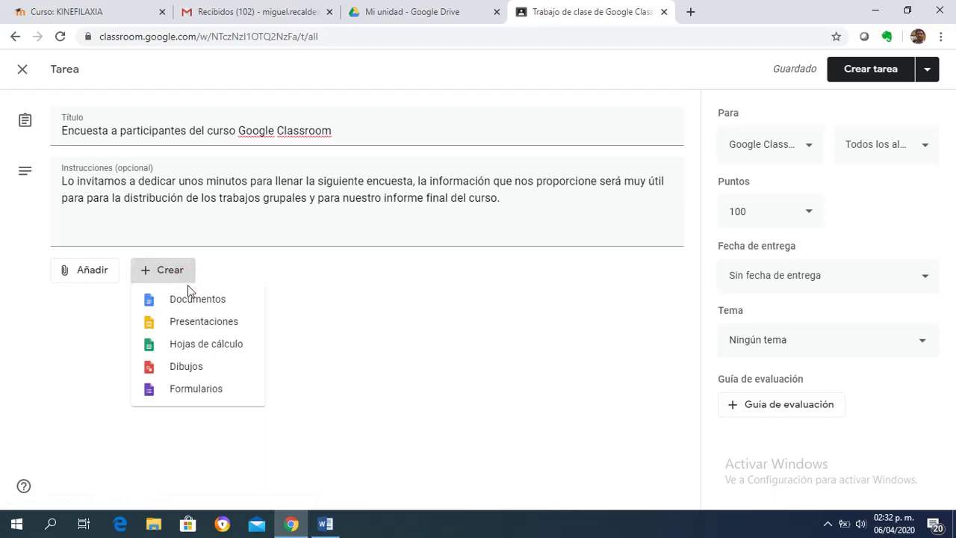
click(192, 390)
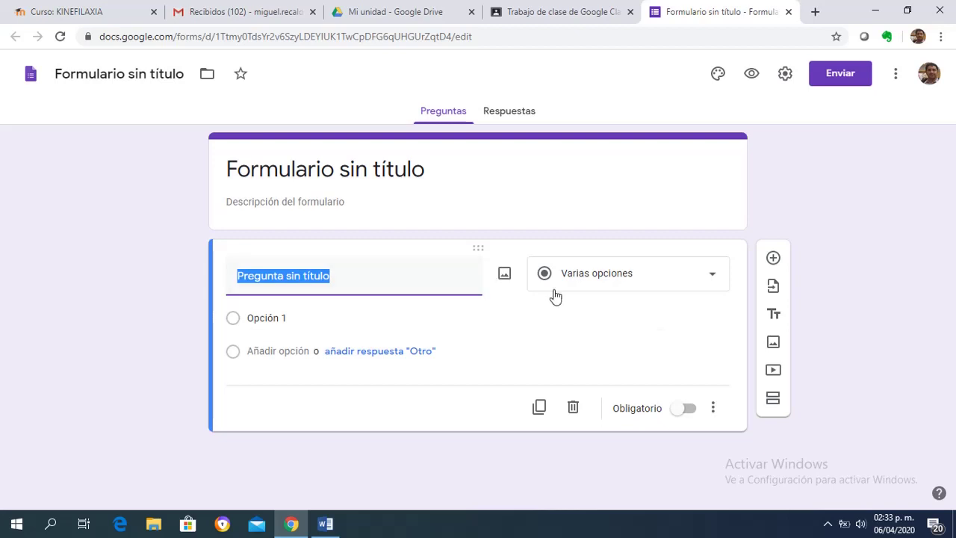
click(774, 291)
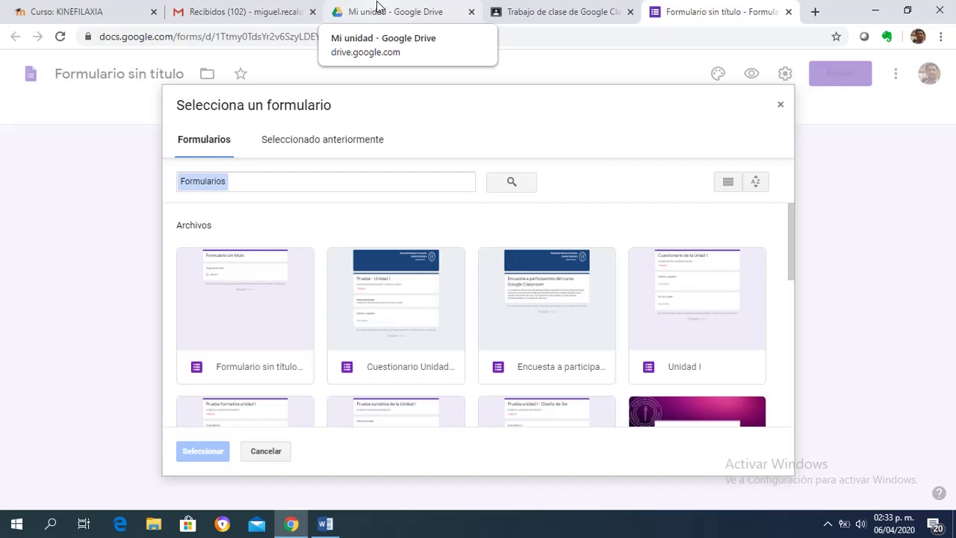
click(560, 296)
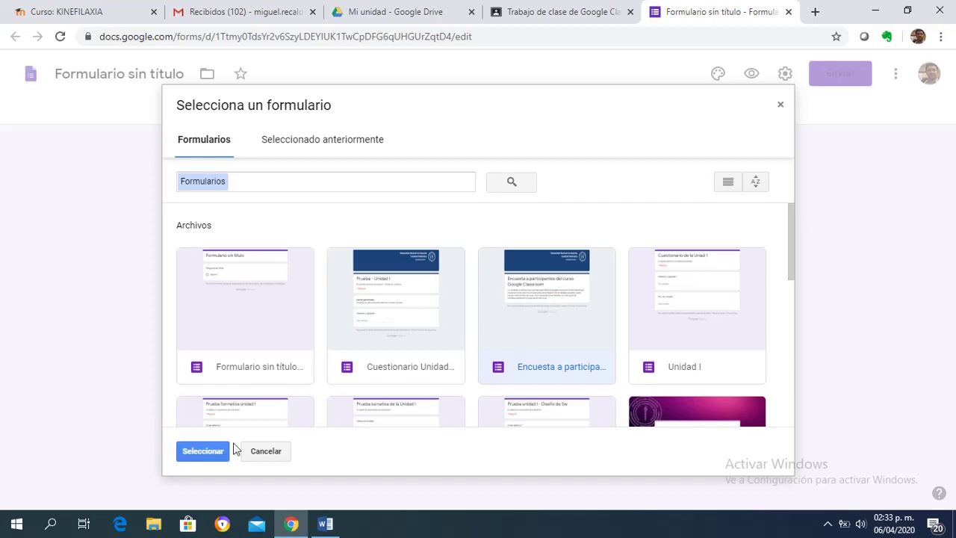
click(201, 453)
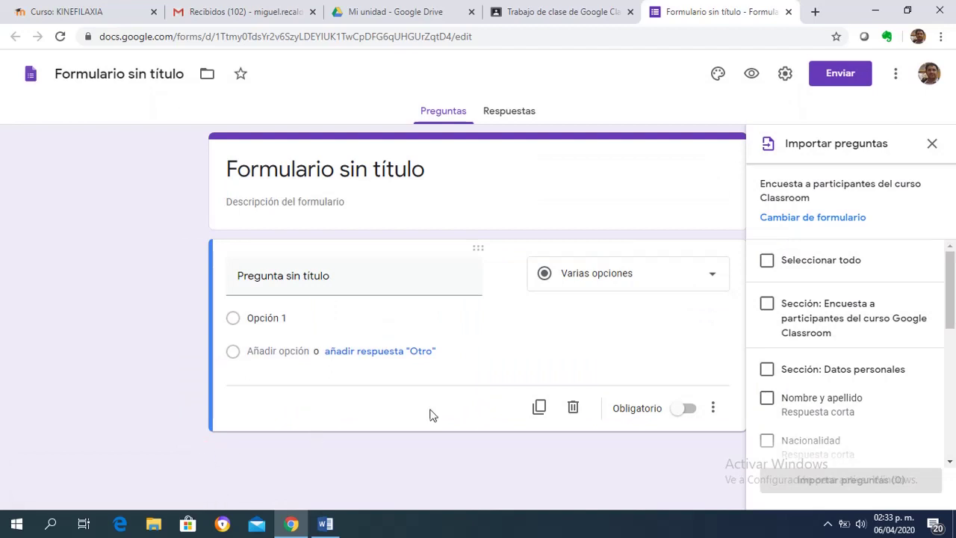
click(767, 261)
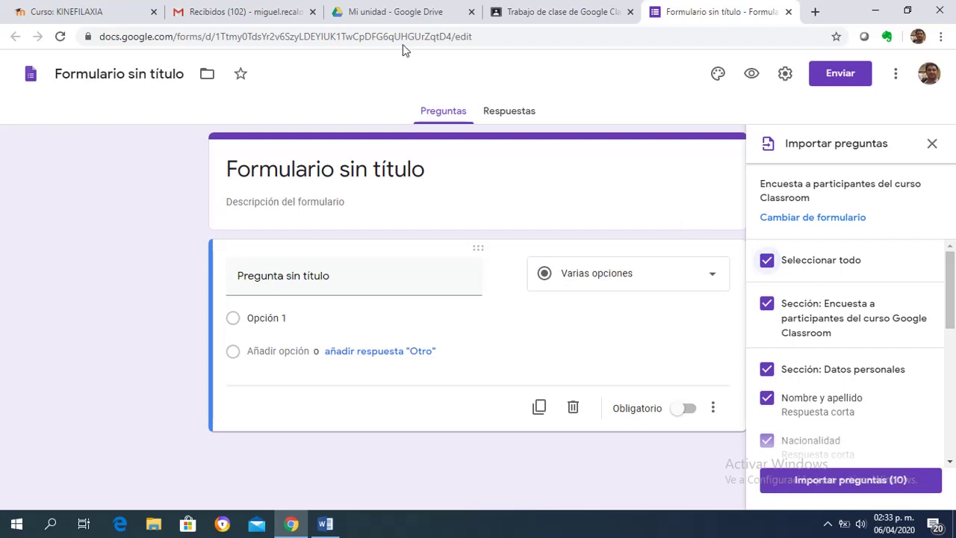
Open the original survey from Google Drive for comparison and import all its selected questions into the untitled form.
click(408, 15)
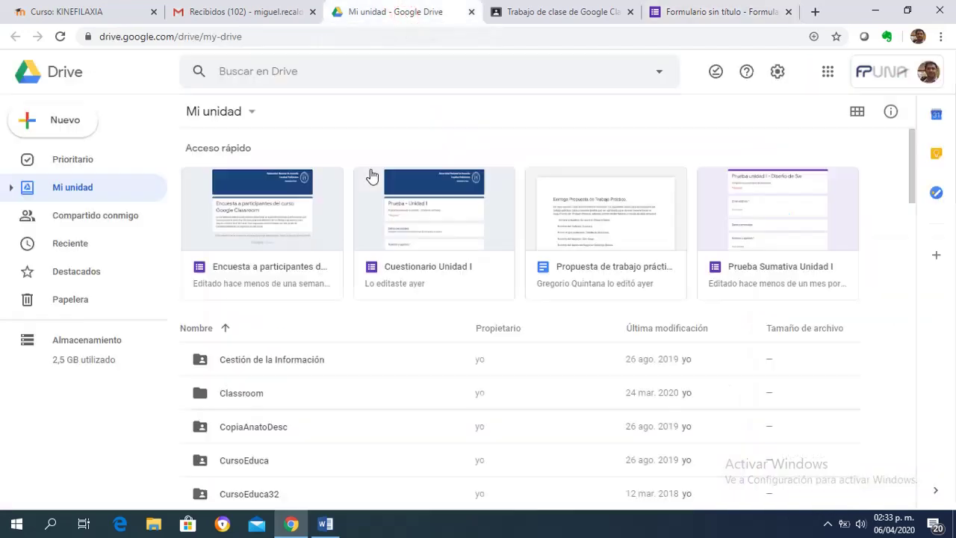
double_click(268, 223)
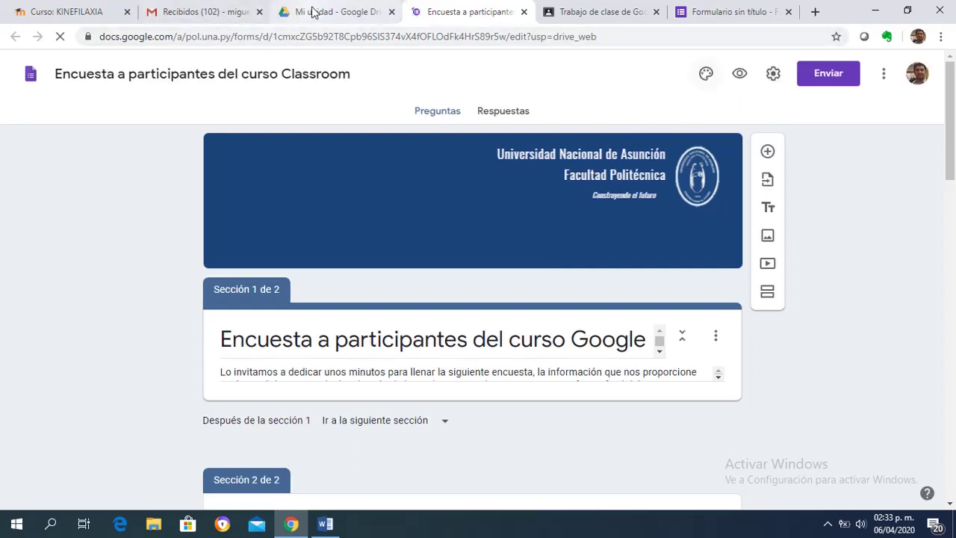
click(712, 12)
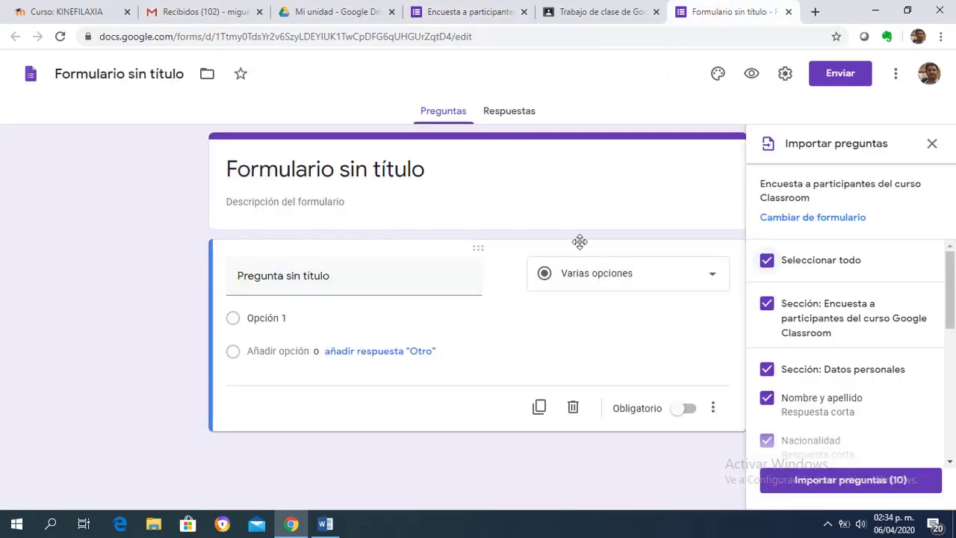
click(433, 12)
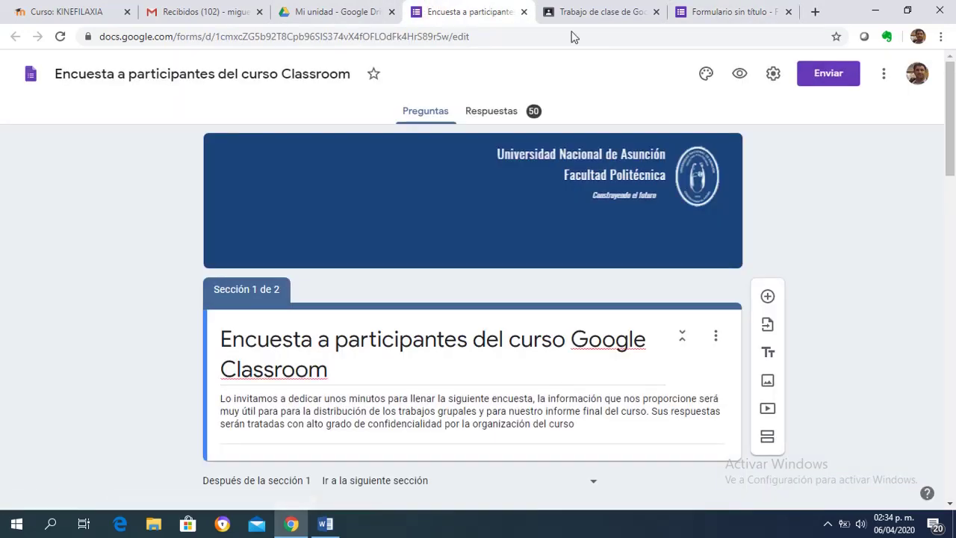
click(723, 11)
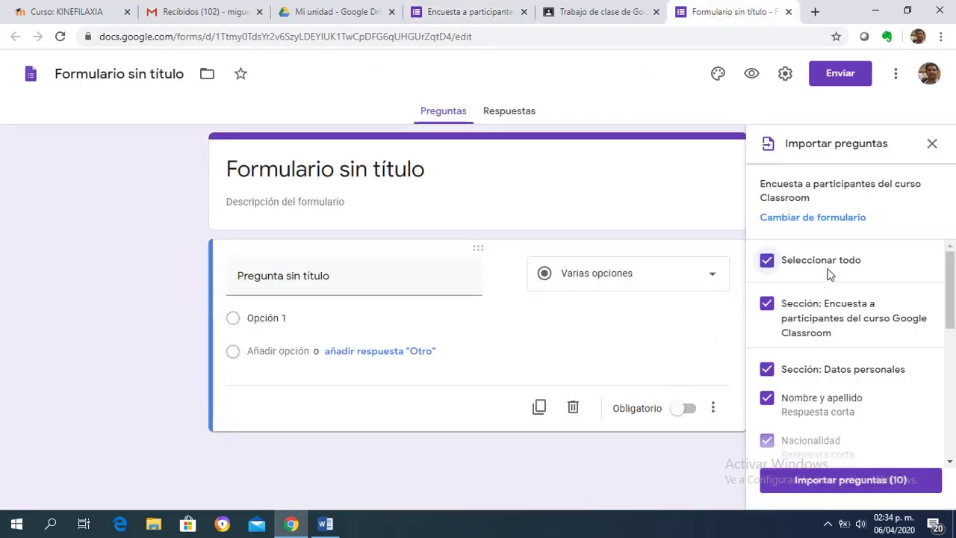
click(819, 483)
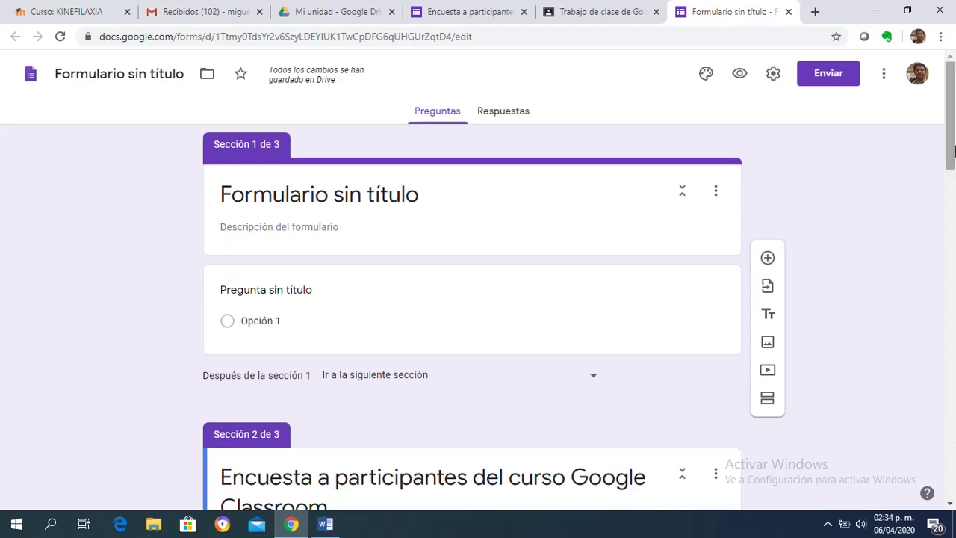
mouse_move(954, 146)
mouse_down()
mouse_move(954, 254)
mouse_move(955, 142)
mouse_up()
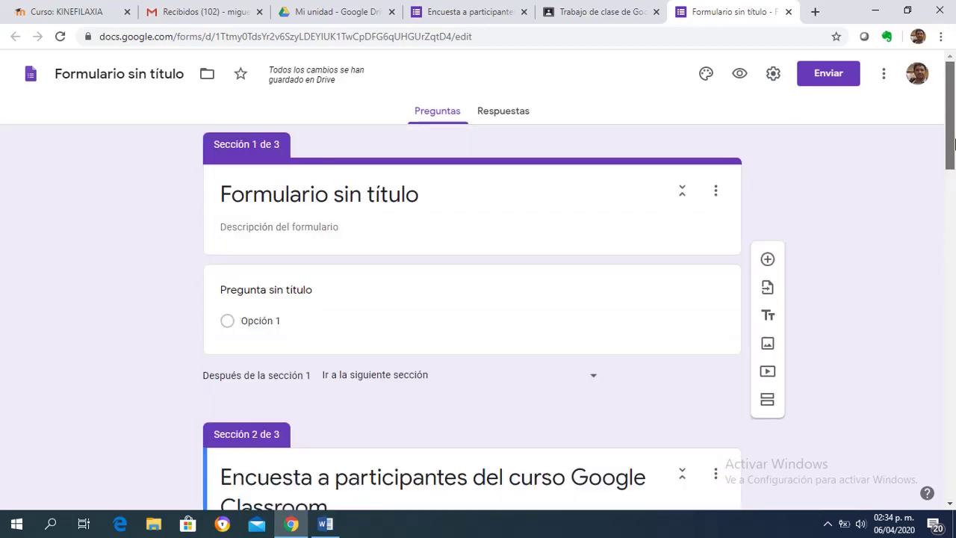
Delete the first section with the placeholder question, and delete the empty first section that remains above "Datos personales".
click(716, 194)
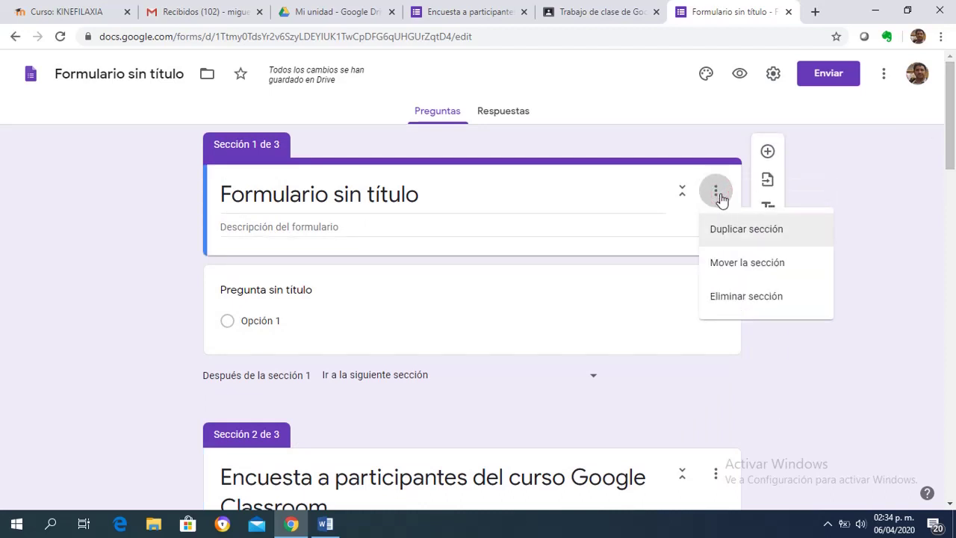
click(722, 296)
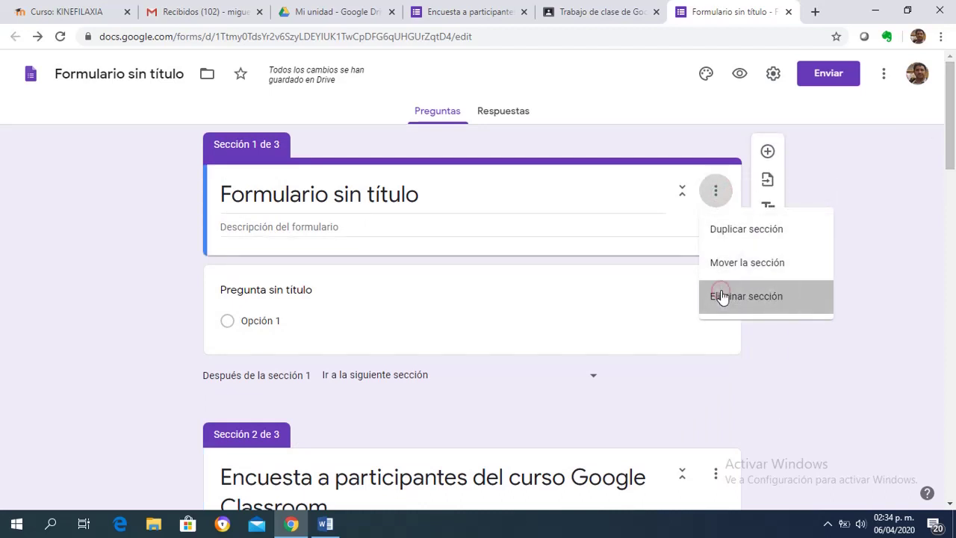
click(717, 193)
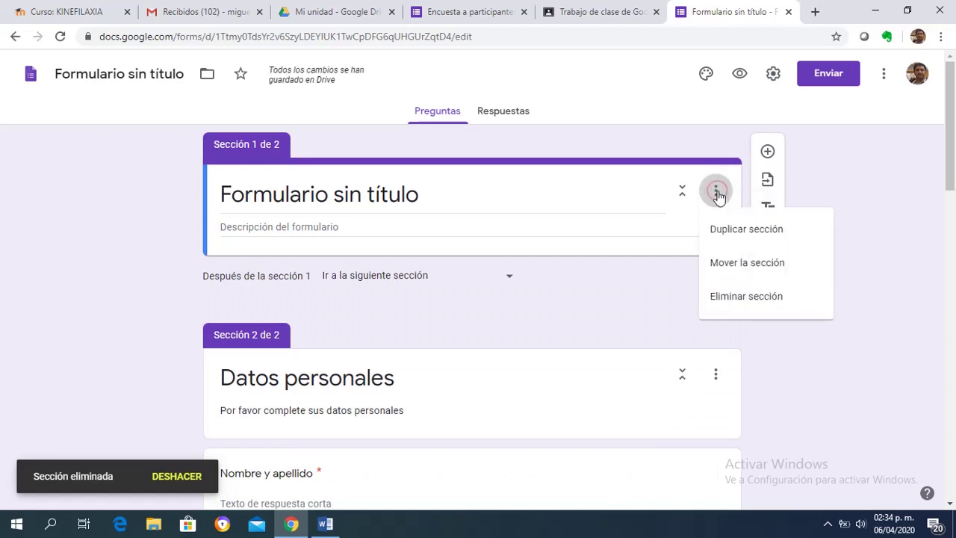
click(718, 298)
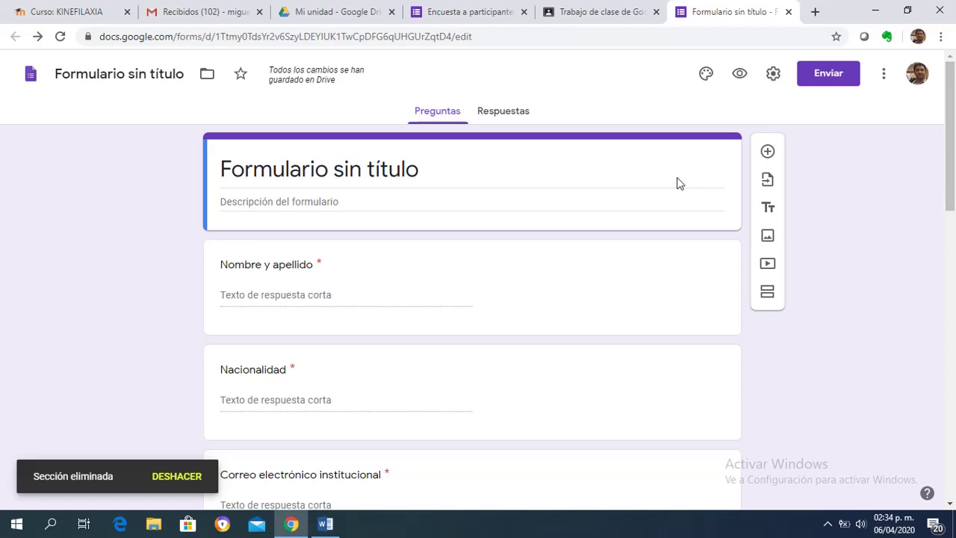
Replace the form's title with "Encuesta a participantes del curso Google Classroom", copied from the Word document.
click(437, 177)
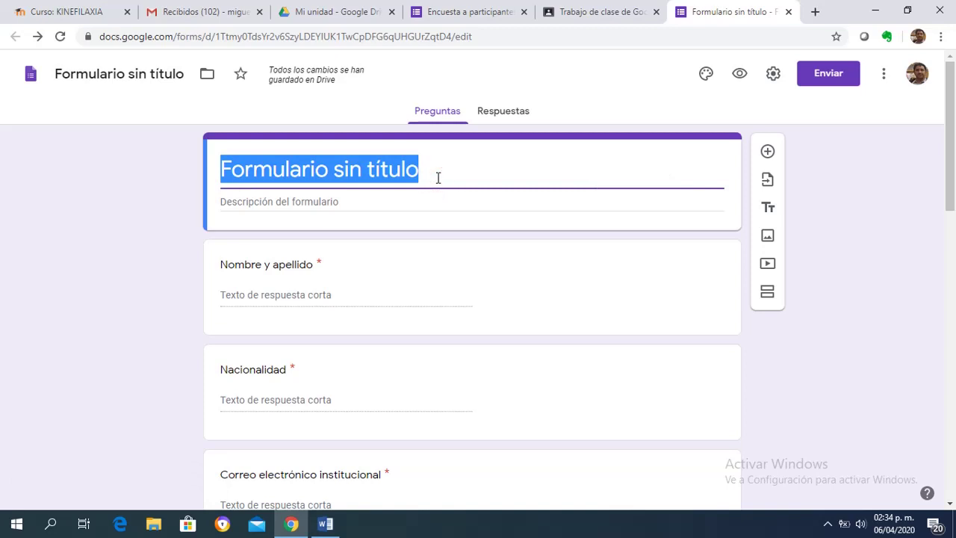
click(325, 524)
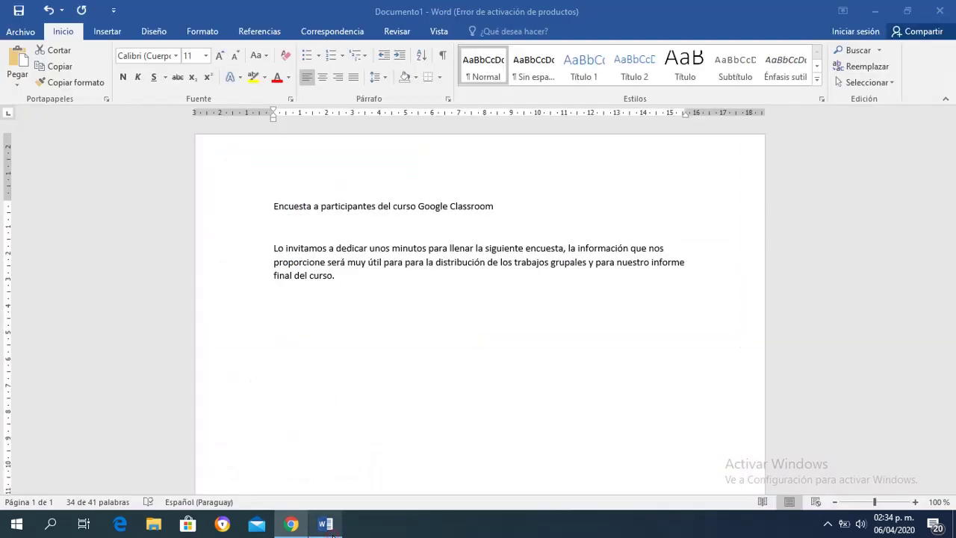
triple_click(418, 286)
drag(490, 209, 275, 213)
key(ctrl+c)
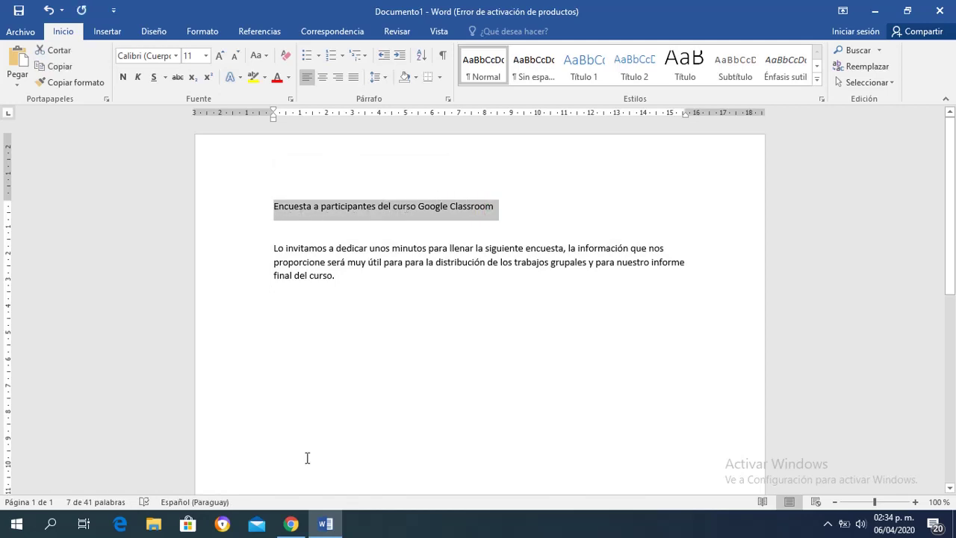
click(291, 523)
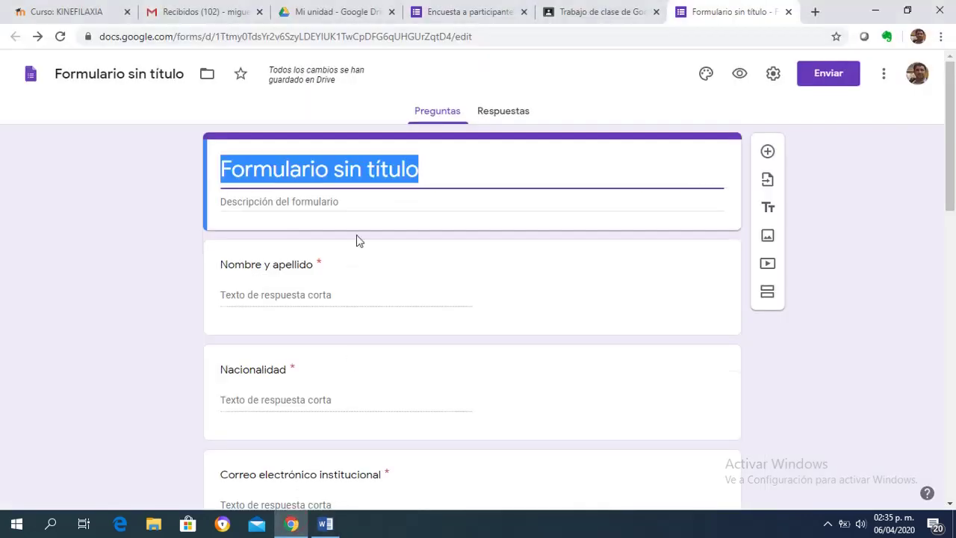
key(ctrl+v)
Fill in the form's description with the invitation paragraph "Lo invitamos a dedicar unos minutos…" copied from the Word document.
click(325, 524)
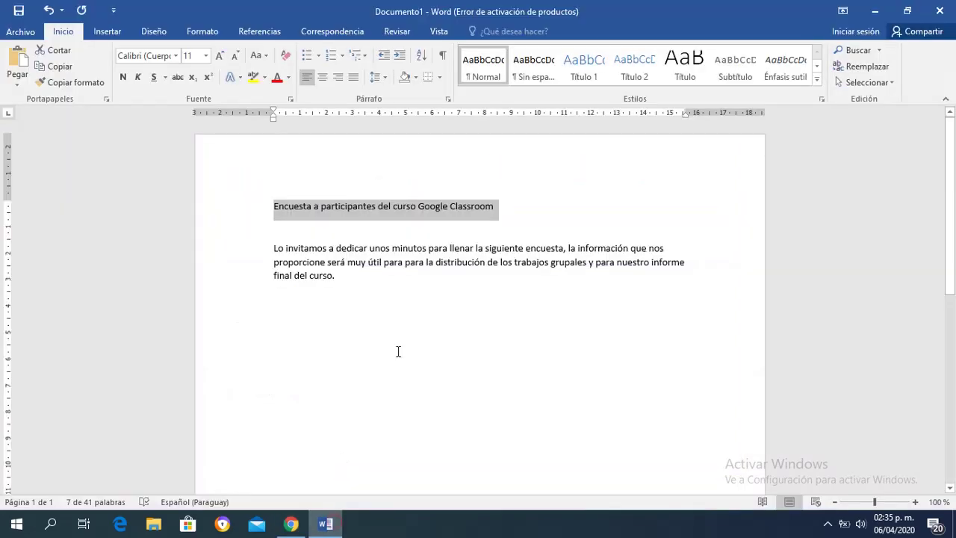
click(374, 292)
drag(351, 282, 280, 252)
key(ctrl+c)
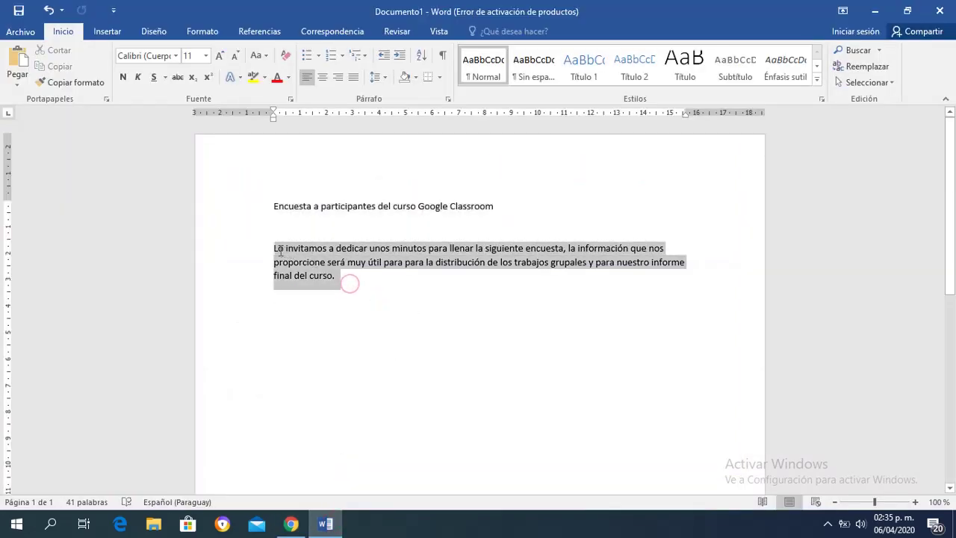
click(298, 517)
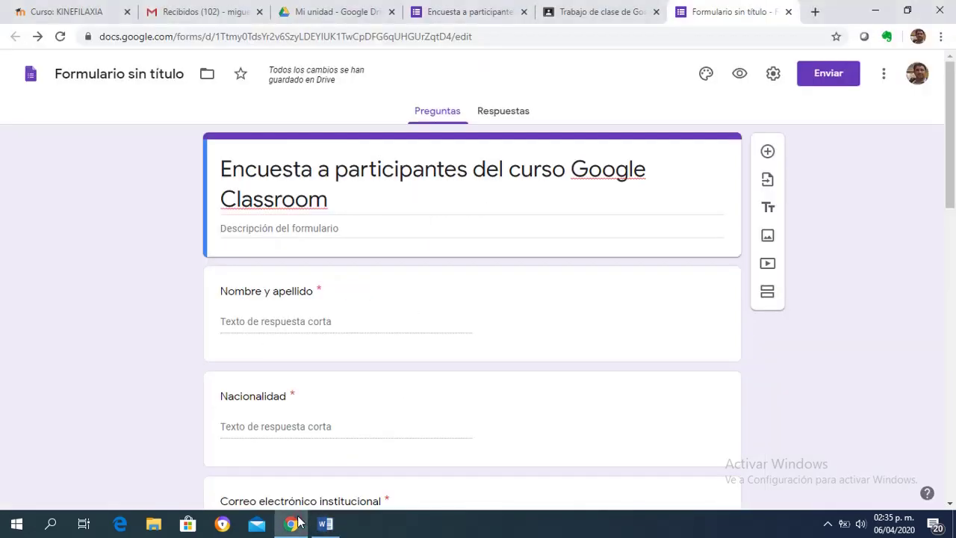
click(305, 226)
key(ctrl+v)
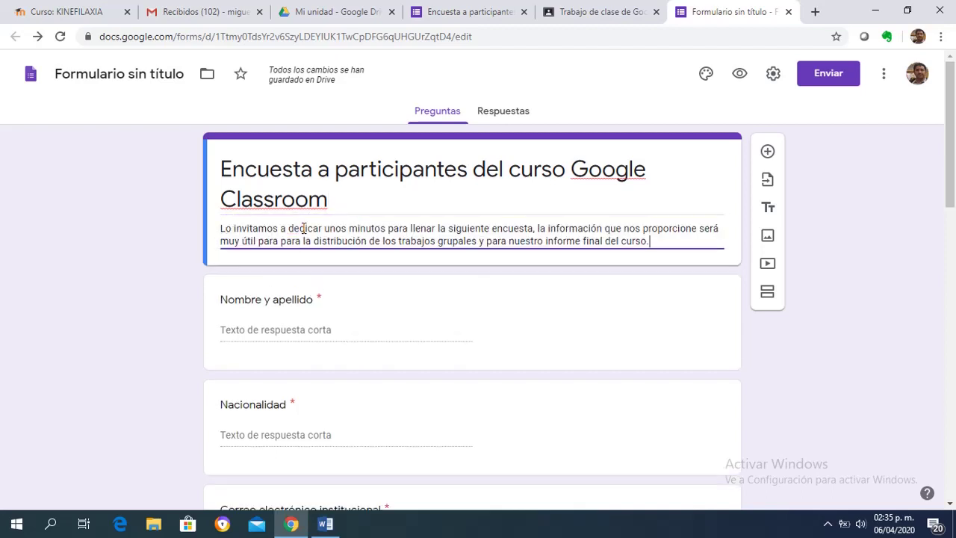
scroll(954, 202, down, 2)
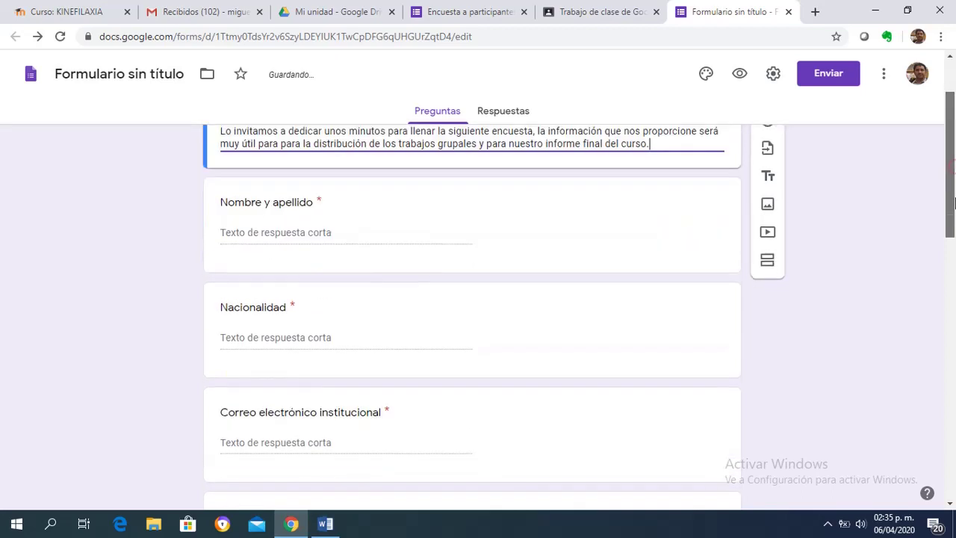
Review the form's questions and rename the untitled form file as "Encuesta a participantes del curso Google Classroom".
drag(955, 202, 955, 258)
scroll(954, 202, up, 1)
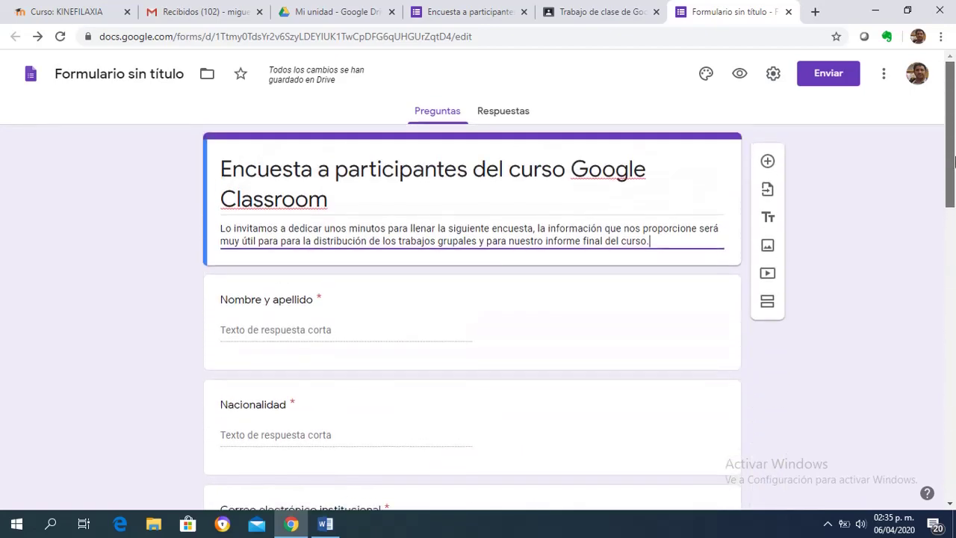
click(888, 183)
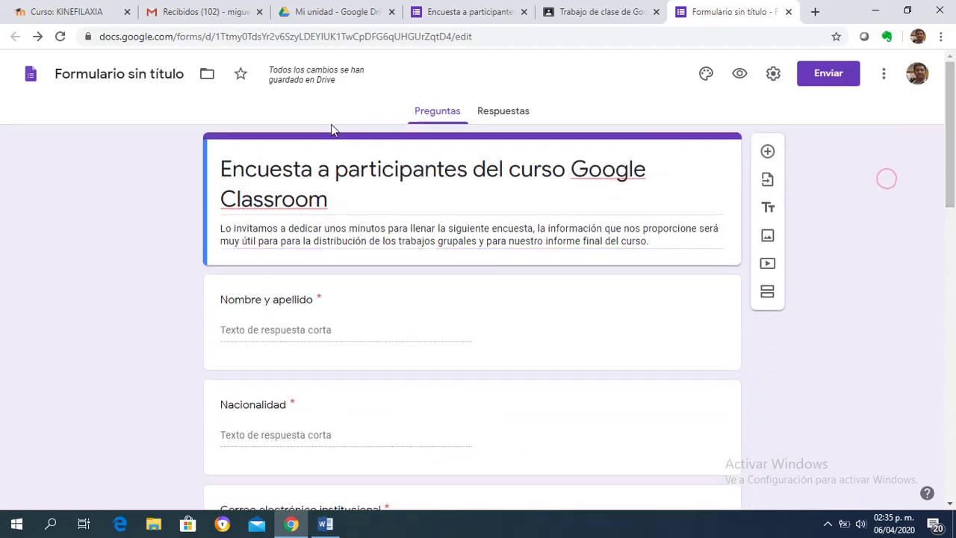
click(117, 78)
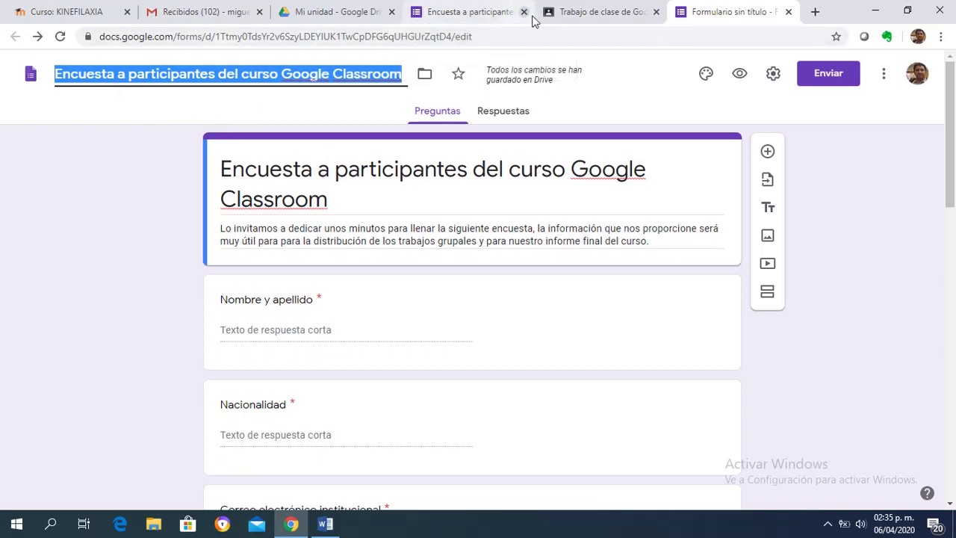
Switch to the Google Classroom assignment, set its points to "Sin calificar" and save it as a draft.
click(587, 15)
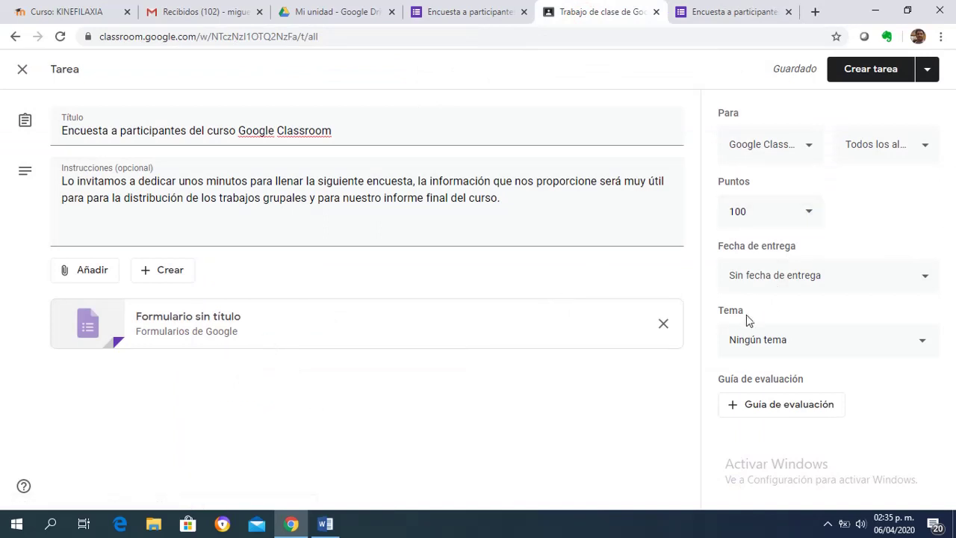
click(817, 222)
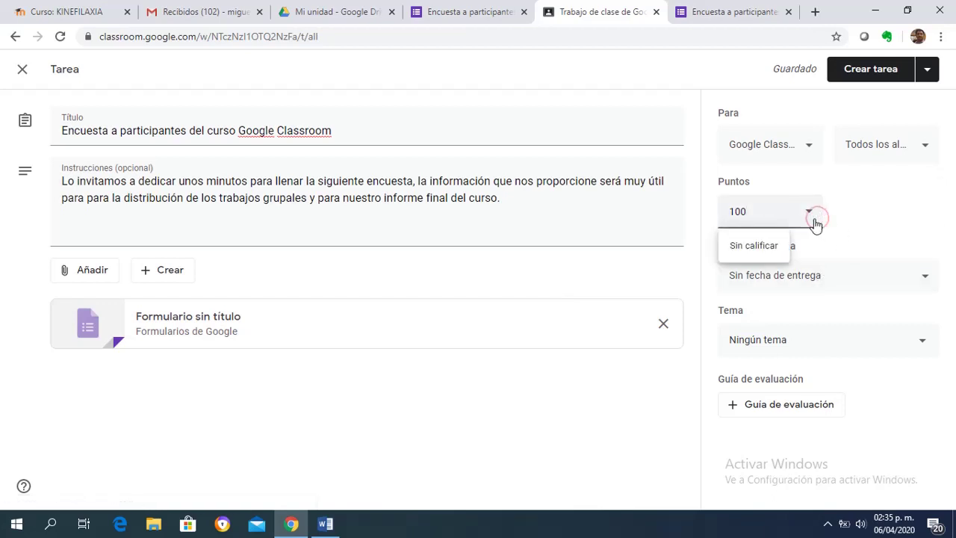
click(754, 245)
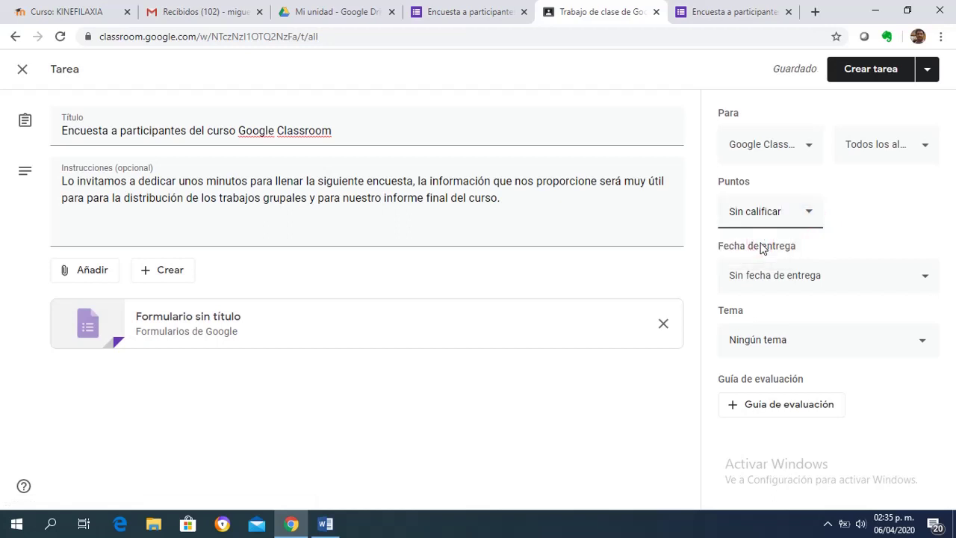
click(933, 81)
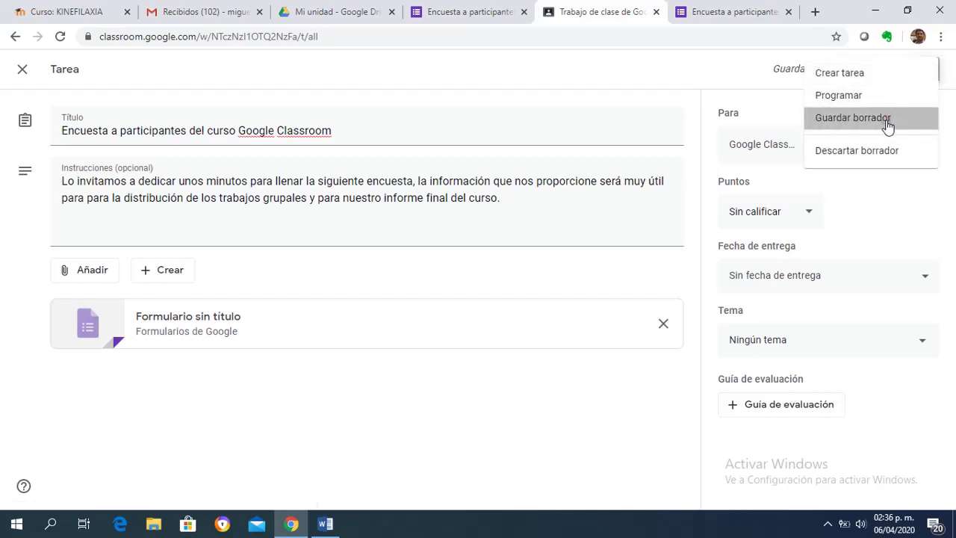
click(886, 122)
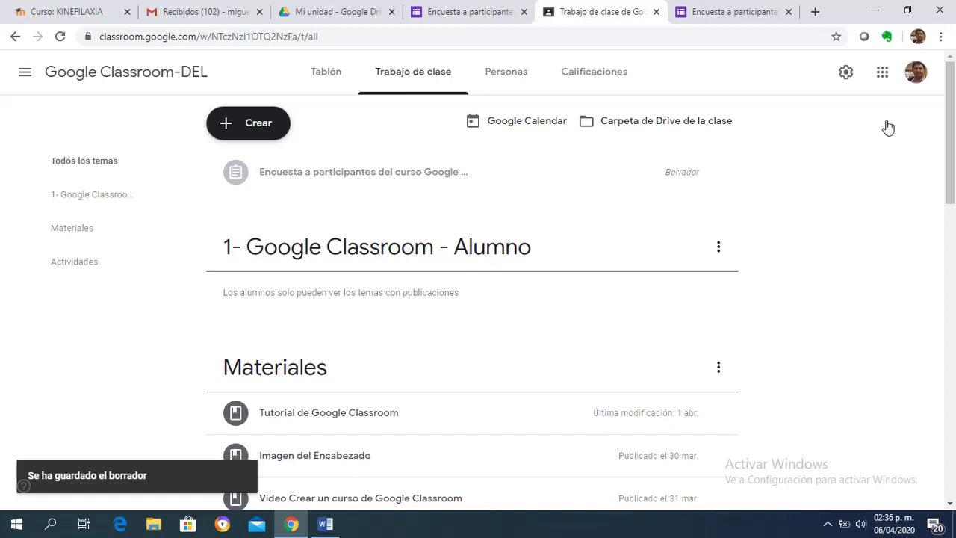
View the original survey's header and description for comparison, and return to the new form.
click(486, 11)
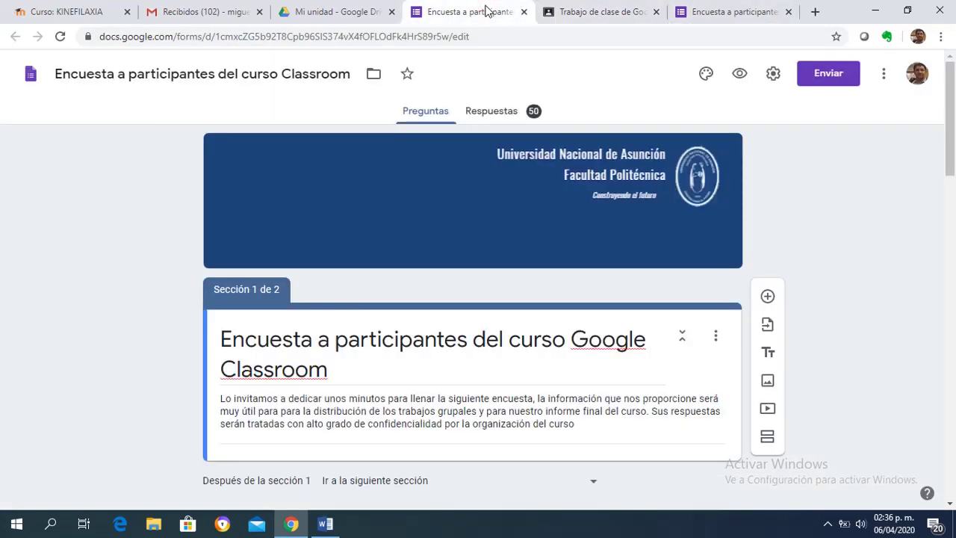
click(736, 17)
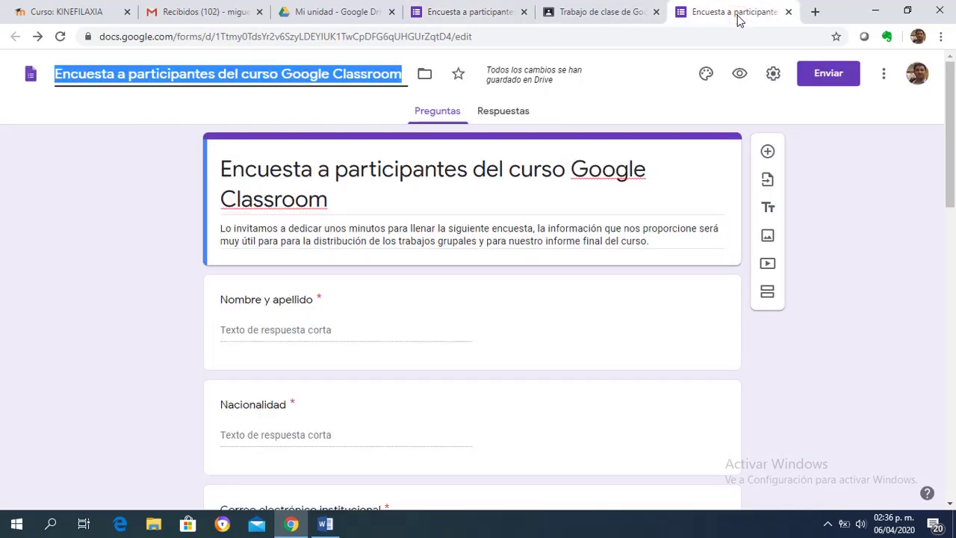